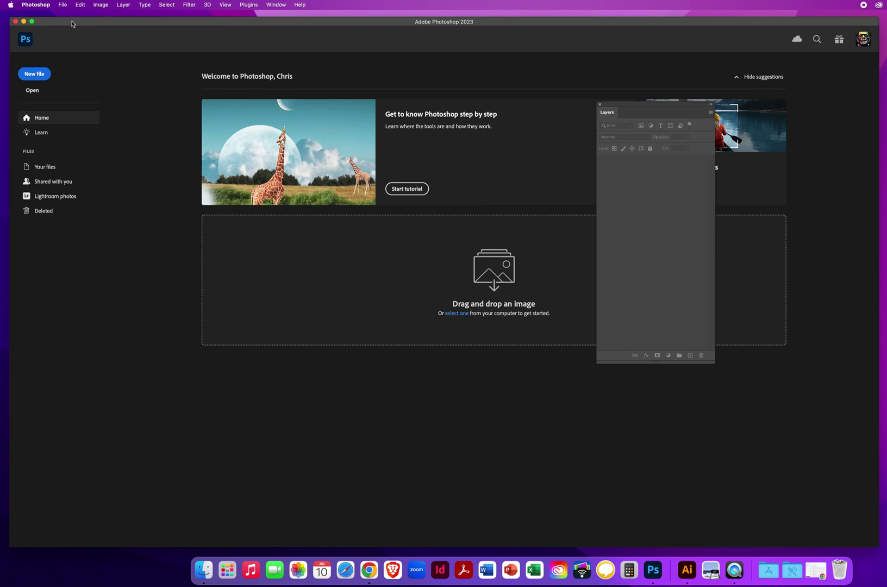
- Open "1 Colorize Parts of this Line Art.jpg" from the PS - CHAPTER 2 folder inside PS DEMOS on the Desktop
left_click(62, 5)
left_click(65, 23)
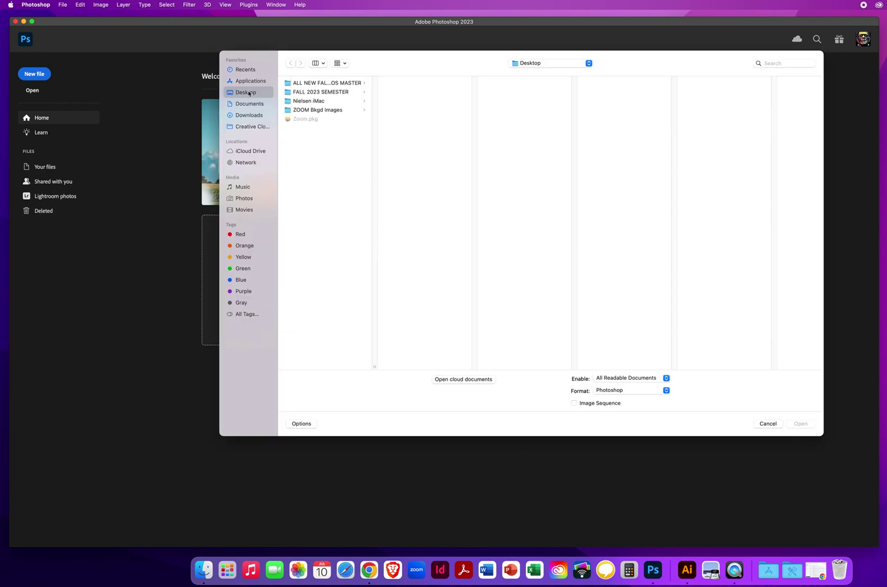
left_click(340, 82)
left_click(423, 92)
left_click(526, 84)
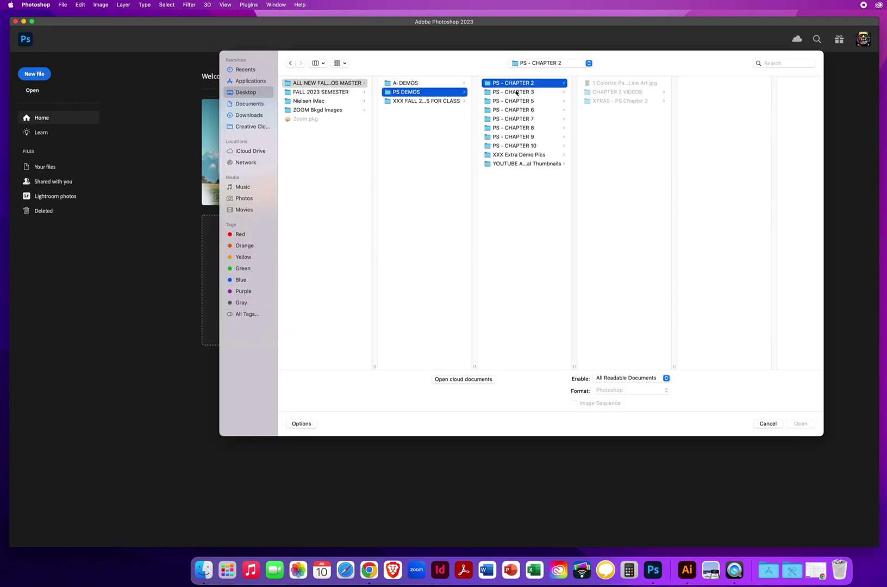
left_click(603, 85)
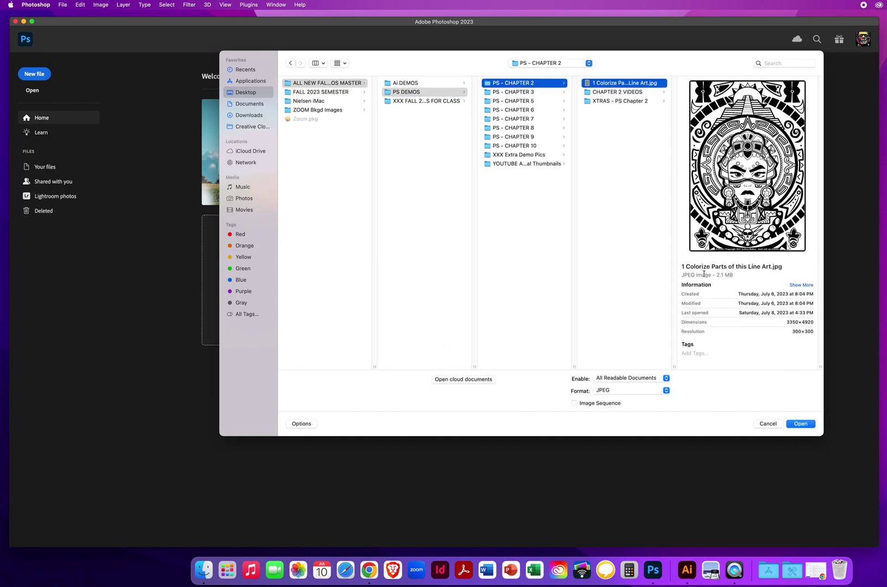
left_click(799, 424)
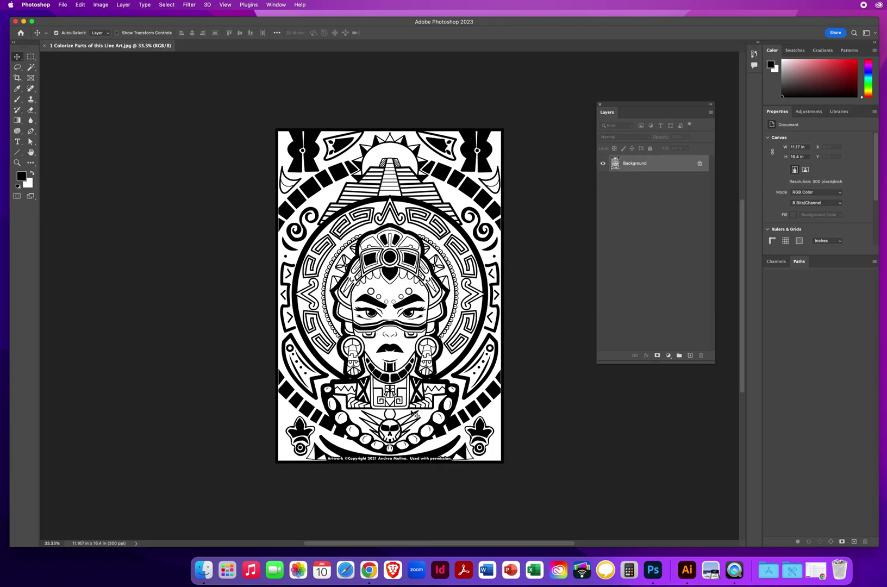
- Convert the Background into a regular layer named LINE ART, keeping its blend mode at Normal
double_click(634, 164)
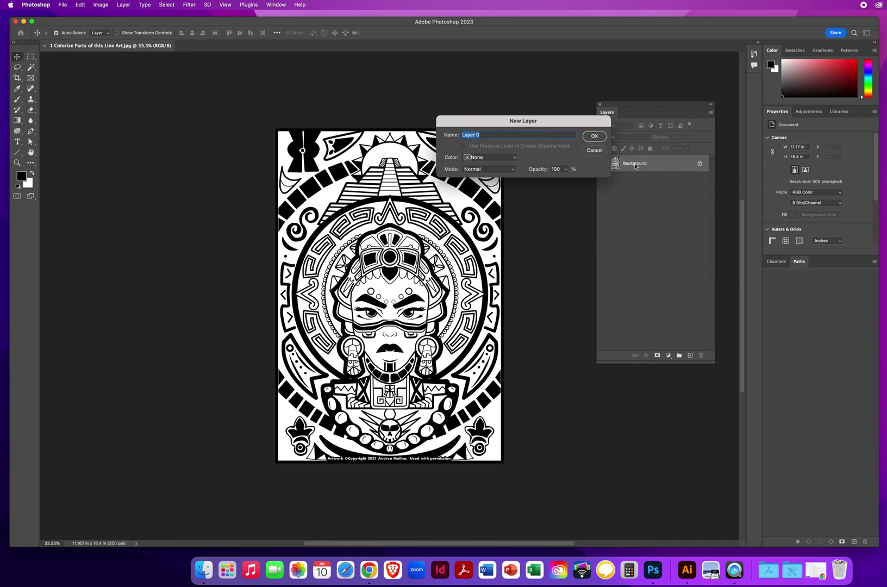
type("LINE ART")
left_click(594, 135)
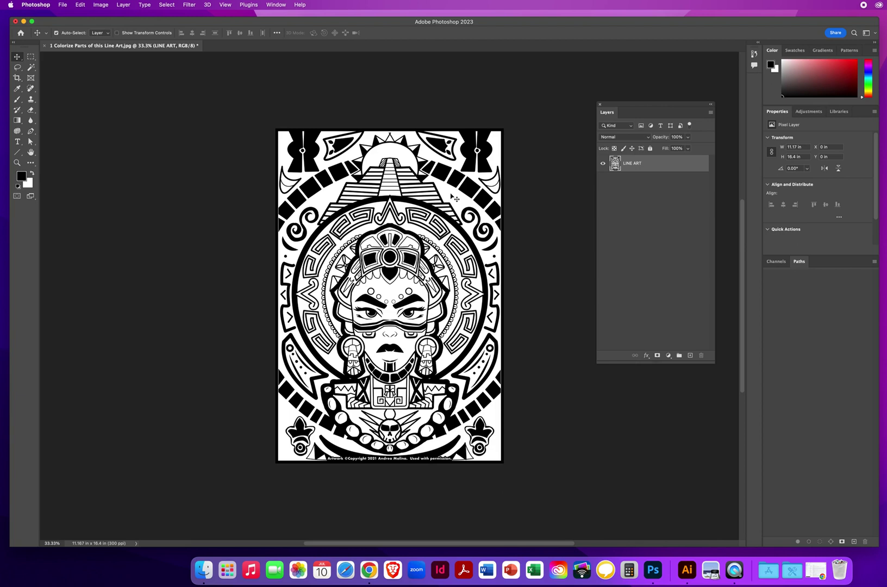
left_click(618, 139)
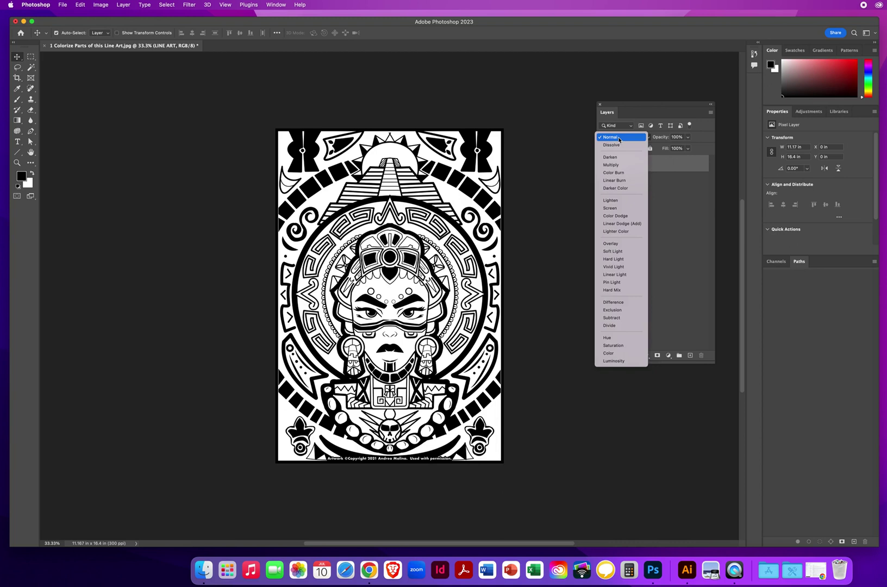
left_click(618, 140)
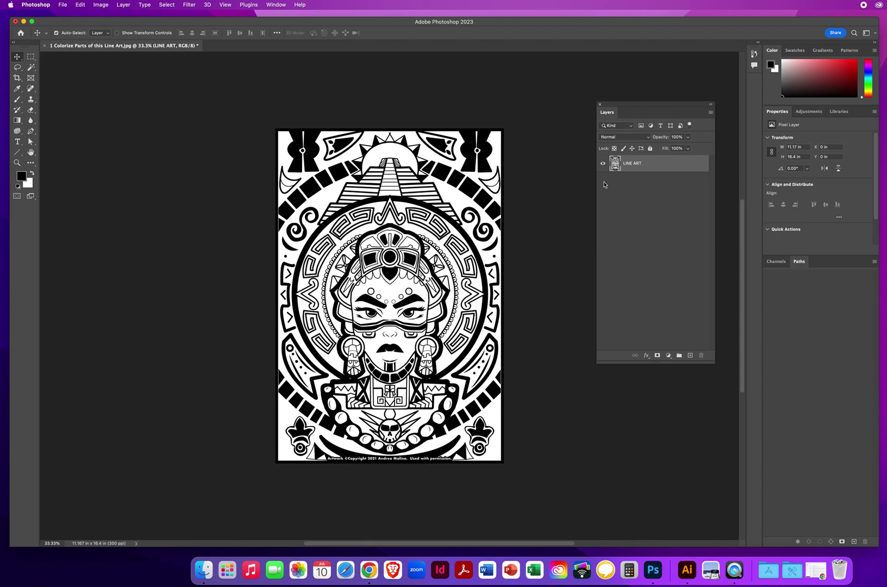
- Add a new empty layer above LINE ART and size the Brush tool to about 490 px
left_click(690, 355)
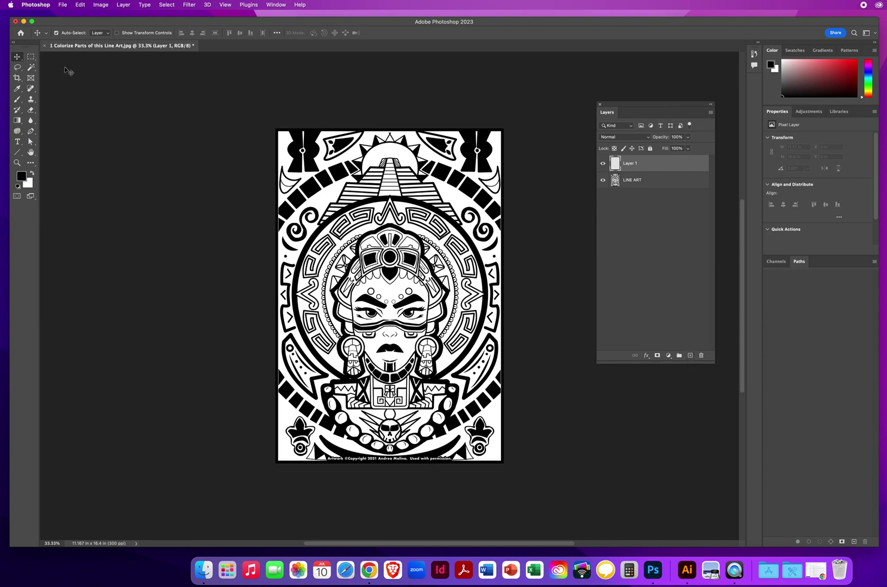
left_click(18, 101)
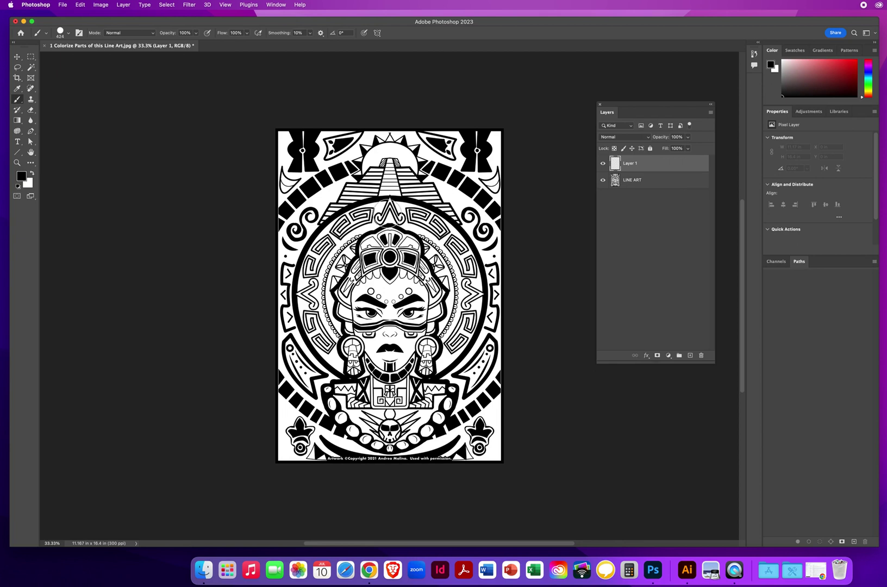
left_click(367, 212, "ctrl+alt")
mouse_move(367, 212)
left_mouse_down()
mouse_move(426, 211)
mouse_move(374, 214)
mouse_move(410, 213)
left_mouse_up()
mouse_move(376, 267)
left_mouse_down()
mouse_move(536, 259)
mouse_move(375, 265)
left_mouse_up()
- Set the foreground colour to a bright, fully saturated red and return to the Brush tool
left_click(22, 176)
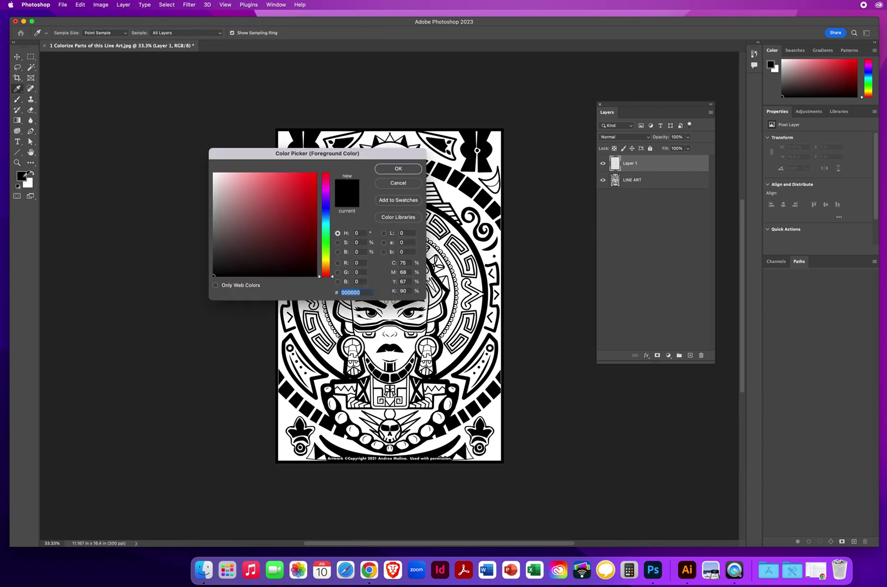
left_click_drag(263, 152, 178, 92)
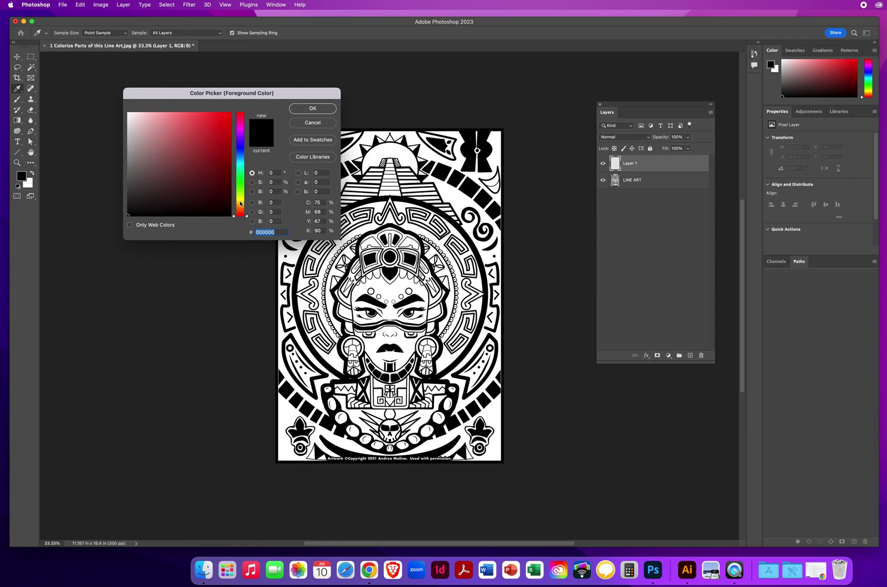
left_click_drag(240, 206, 241, 113)
left_click(145, 129)
left_click_drag(144, 129, 230, 110)
left_click(302, 109)
key("b")
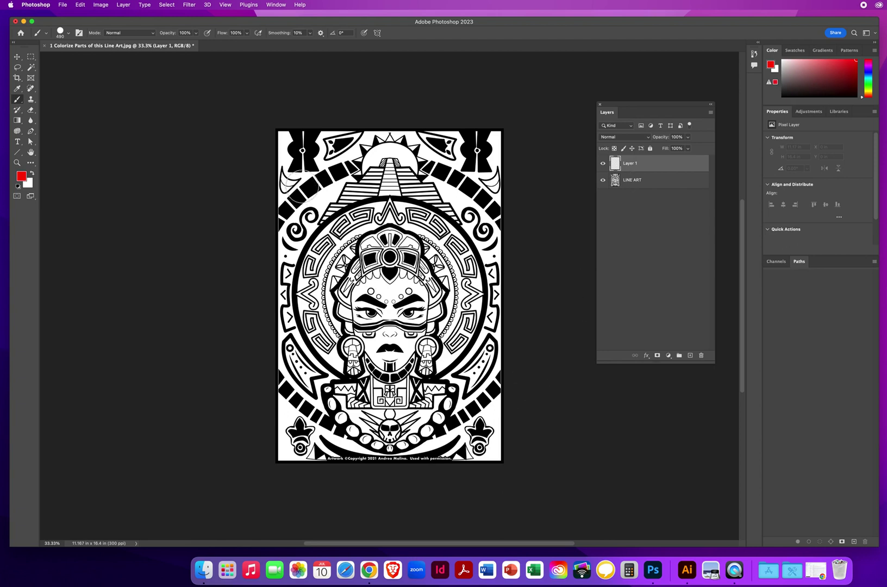
- Paint a large red X across the artwork on the new layer and move that layer below LINE ART
left_click_drag(303, 186, 471, 366)
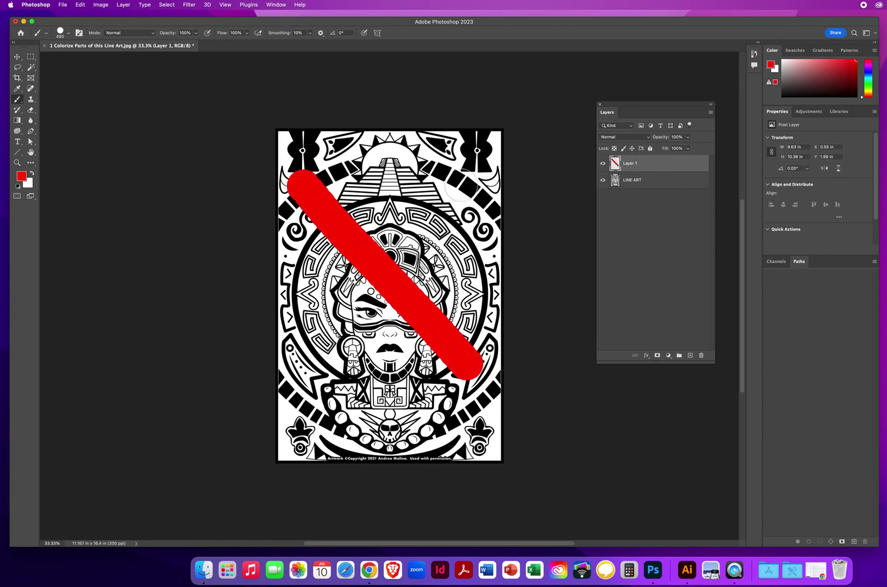
left_click_drag(460, 181, 324, 370)
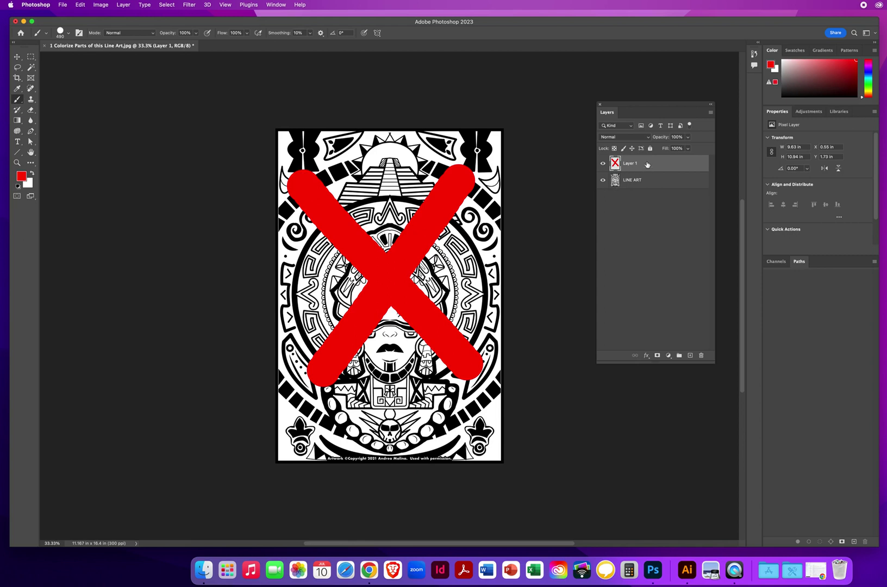
left_click_drag(642, 164, 640, 191)
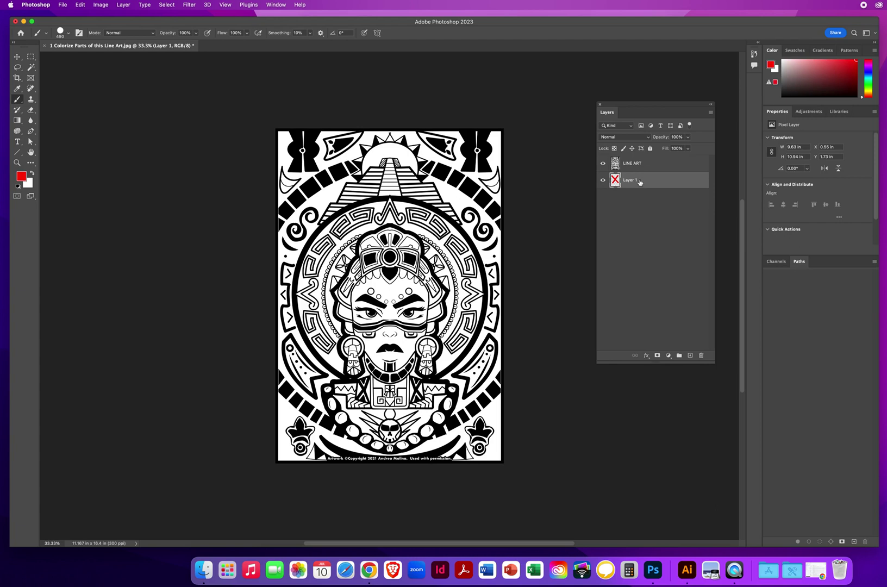
- Delete the layer with the red X and set the LINE ART layer's blend mode to Multiply
left_click_drag(640, 182, 701, 356)
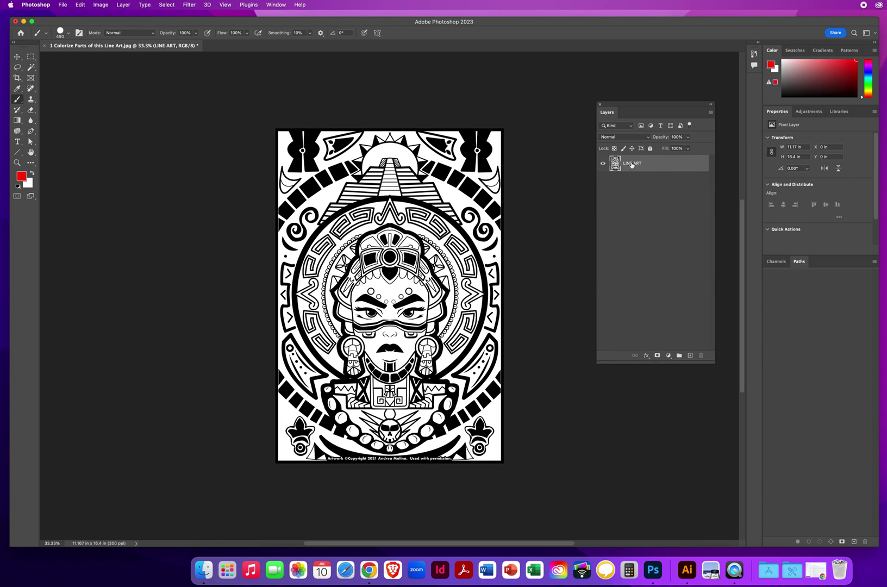
left_click(619, 139)
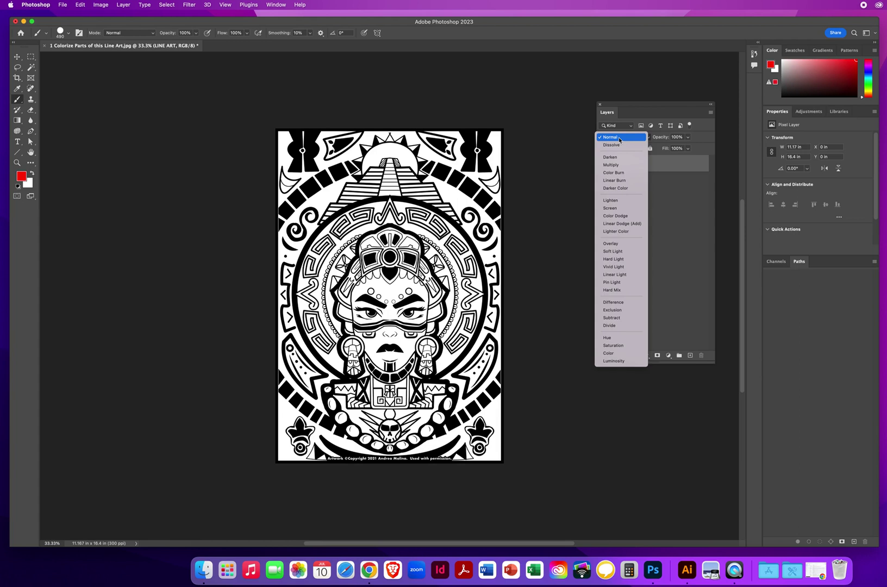
left_click(611, 165)
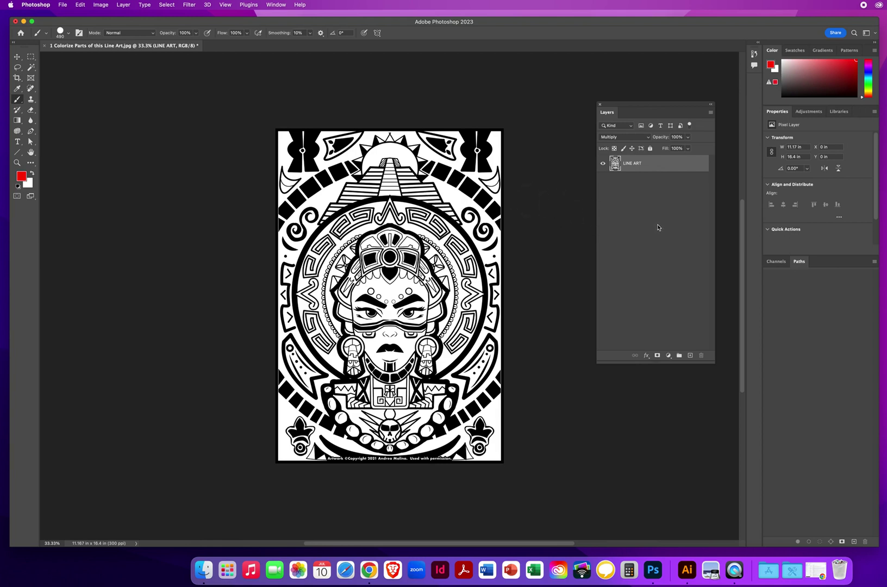
- Paint a diagonal red test stroke directly on the LINE ART layer and undo it
left_click_drag(424, 154, 314, 376)
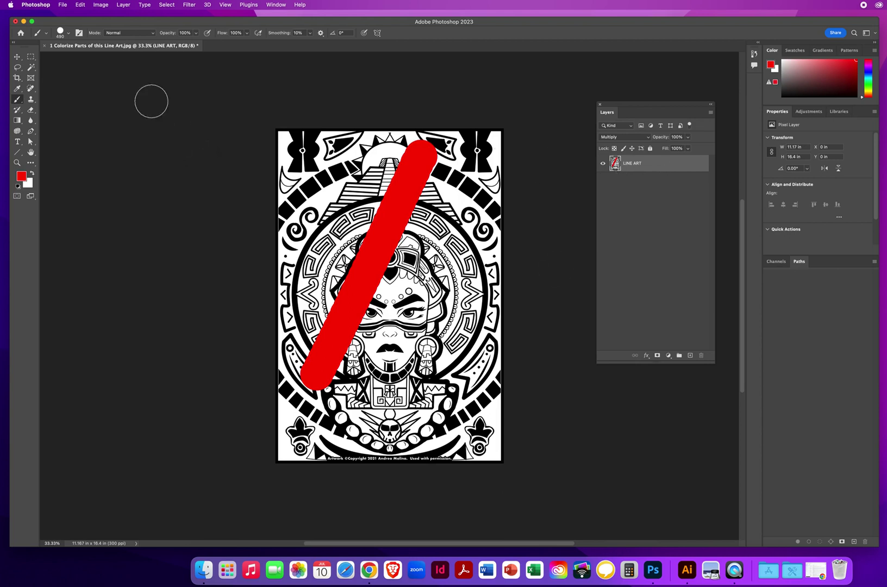
left_click(80, 5)
left_click(87, 15)
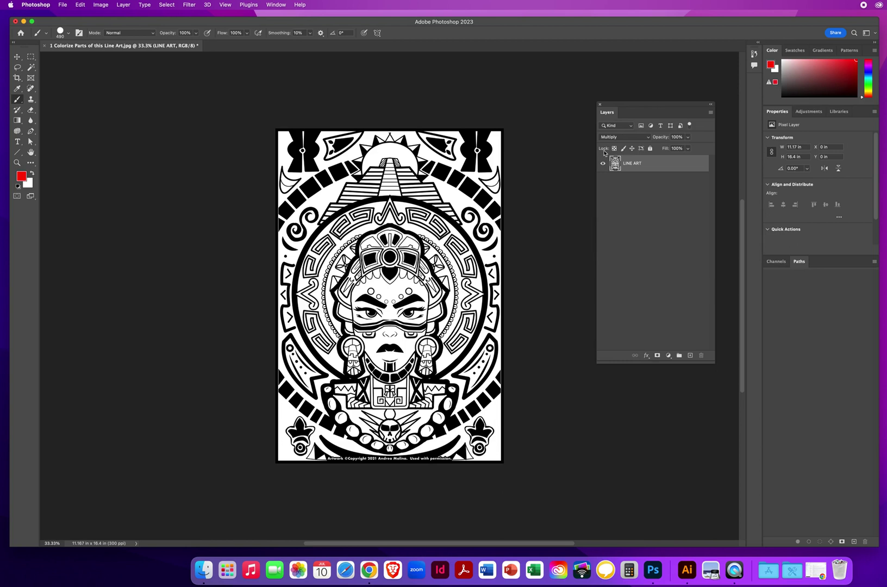
- Lock all attributes of the LINE ART layer
left_click(651, 150)
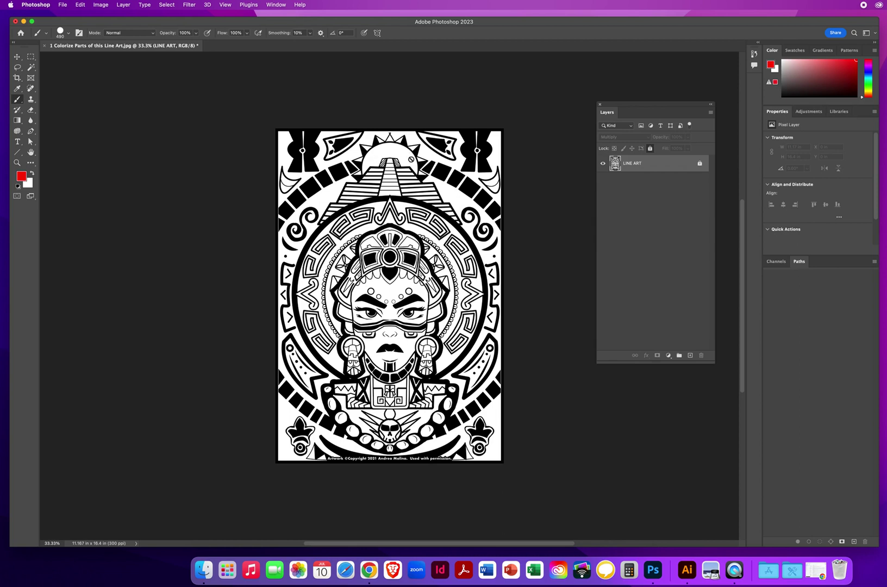
- Examine the pyramid and the sun behind it in the upper part of the line art up close
left_click(17, 163)
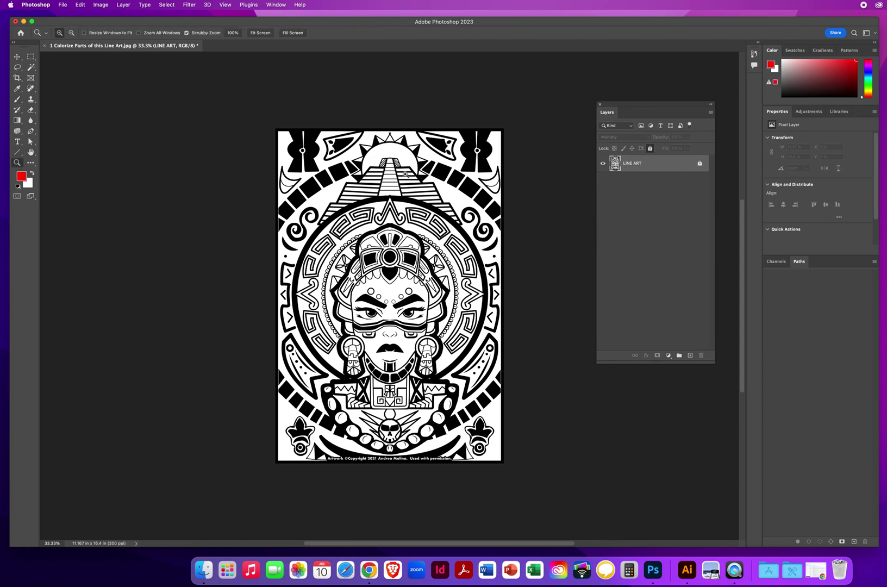
left_click_drag(389, 159, 448, 195)
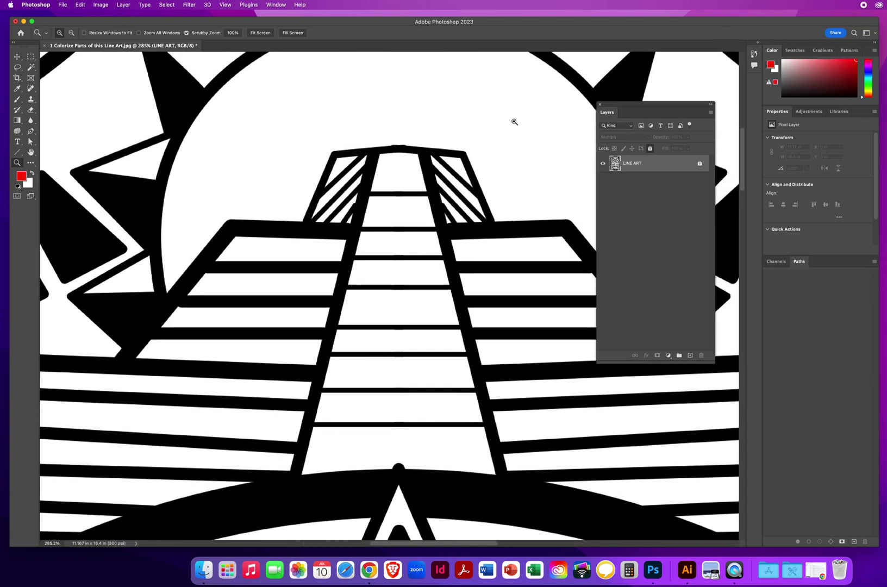
left_click_drag(515, 122, 424, 120)
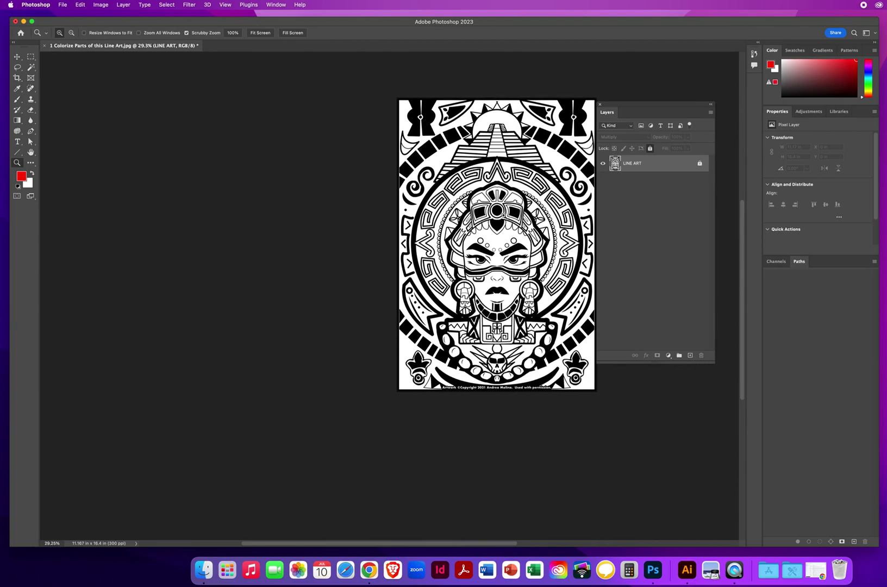
left_click_drag(509, 117, 486, 155)
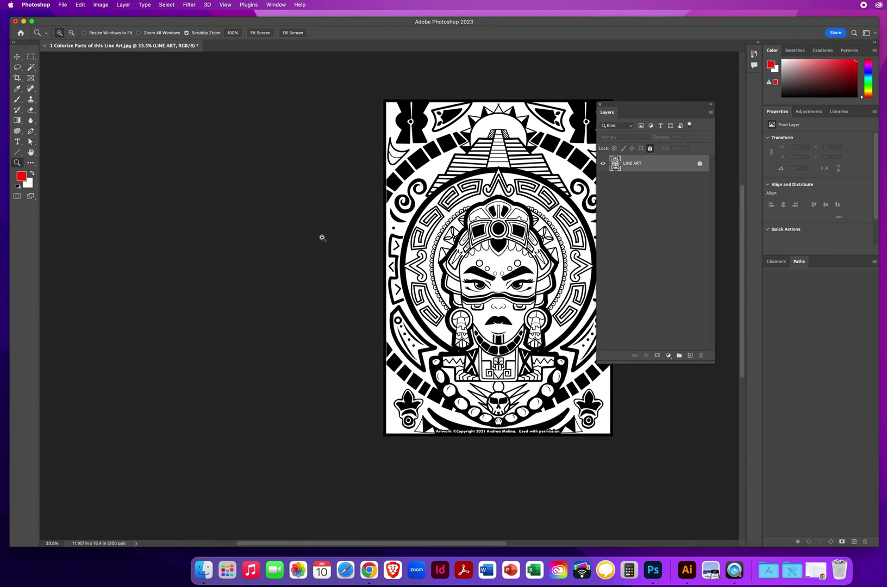
key("space")
left_click_drag(330, 224, 227, 235)
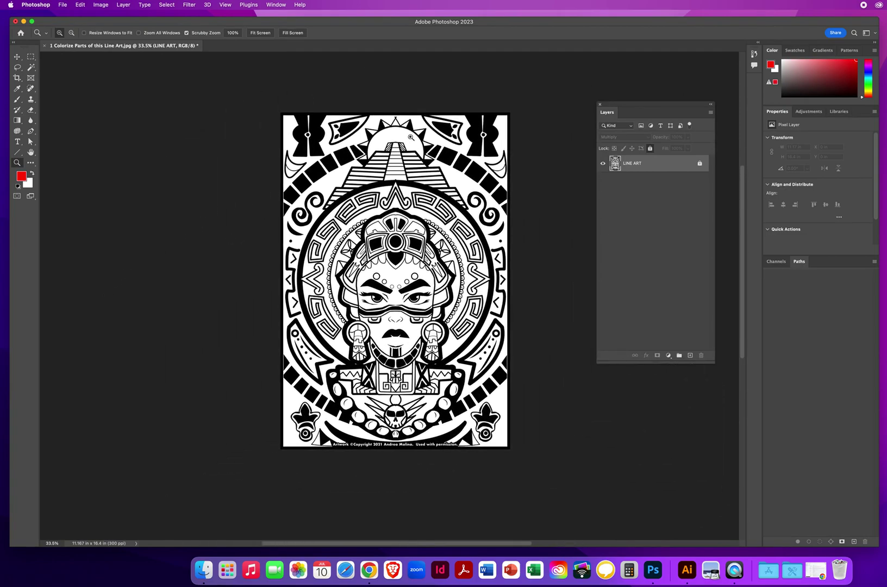
left_click_drag(398, 140, 447, 152)
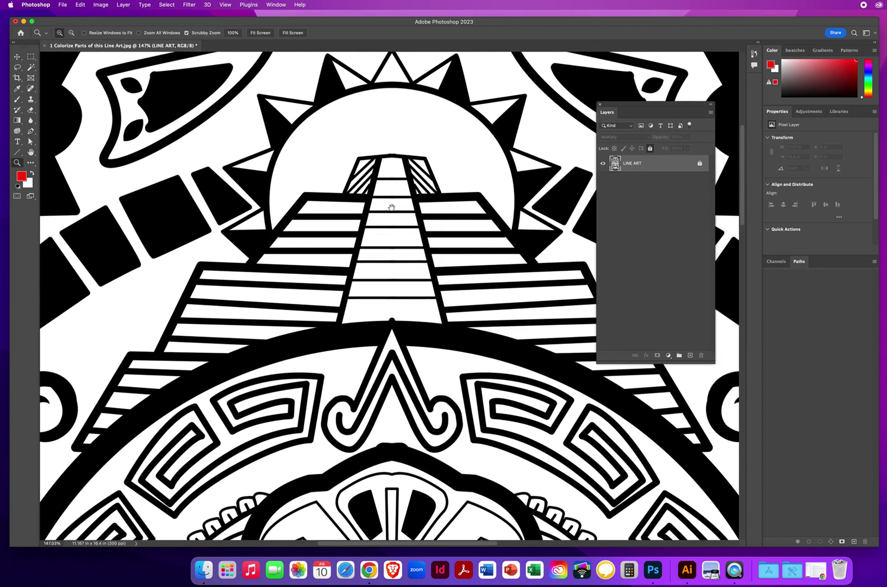
left_click_drag(392, 208, 378, 250)
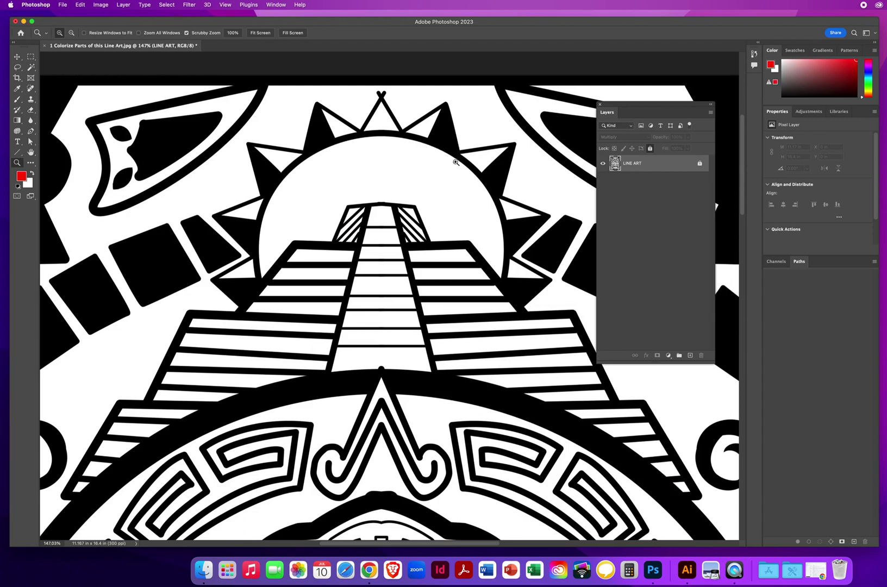
- Inspect the individual edge pixels along the sun's black outline at up to 12800% magnification
mouse_move(355, 146)
left_mouse_down()
mouse_move(441, 158)
mouse_move(280, 203)
mouse_move(293, 369)
left_mouse_up()
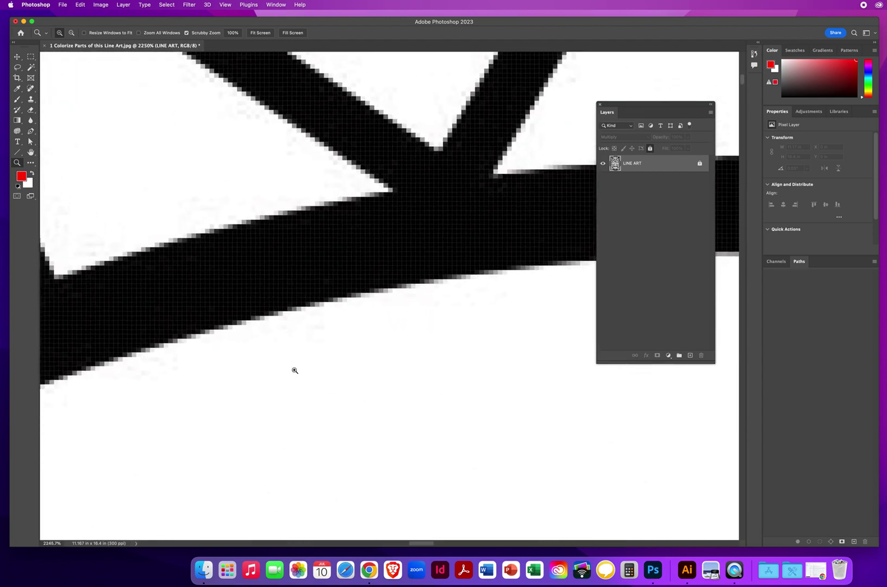
left_click_drag(273, 314, 348, 313)
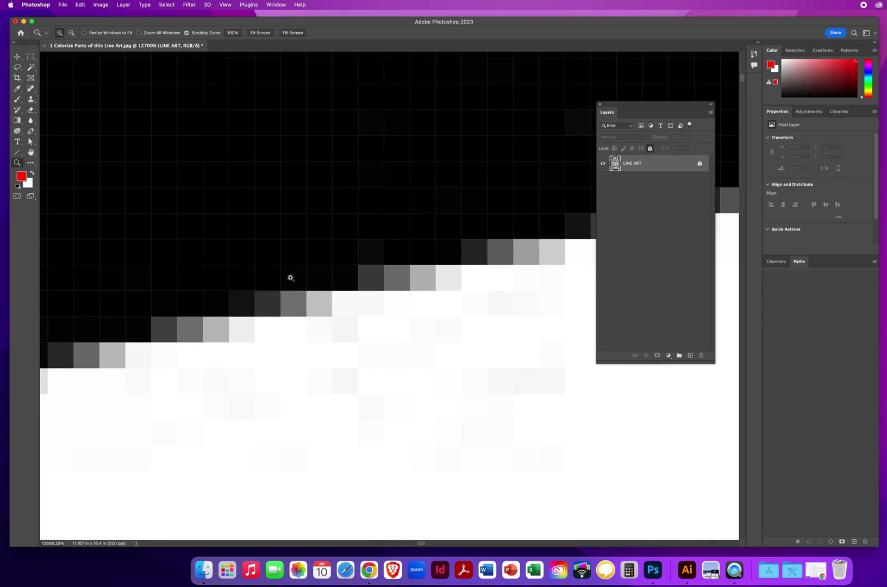
mouse_move(435, 338)
left_mouse_down()
mouse_move(390, 333)
mouse_move(441, 335)
left_mouse_up()
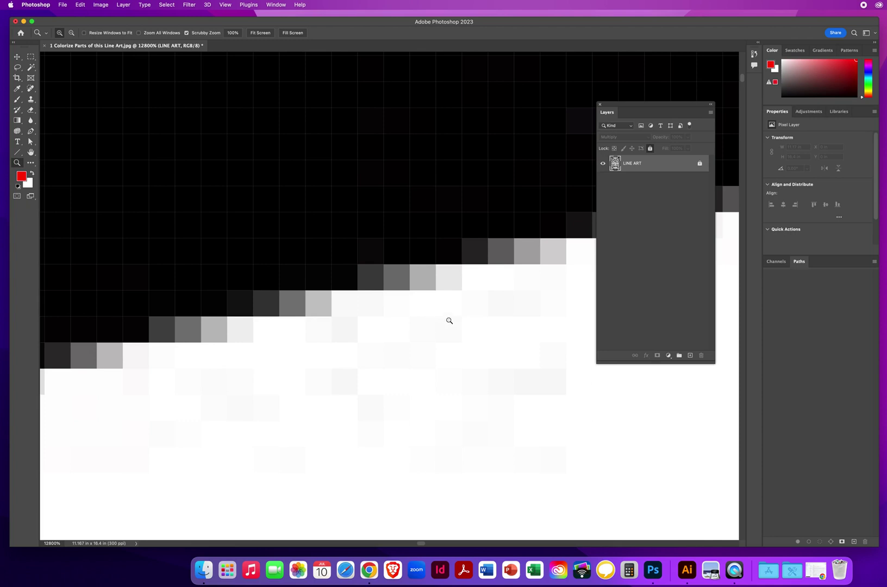
left_click_drag(484, 321, 359, 331)
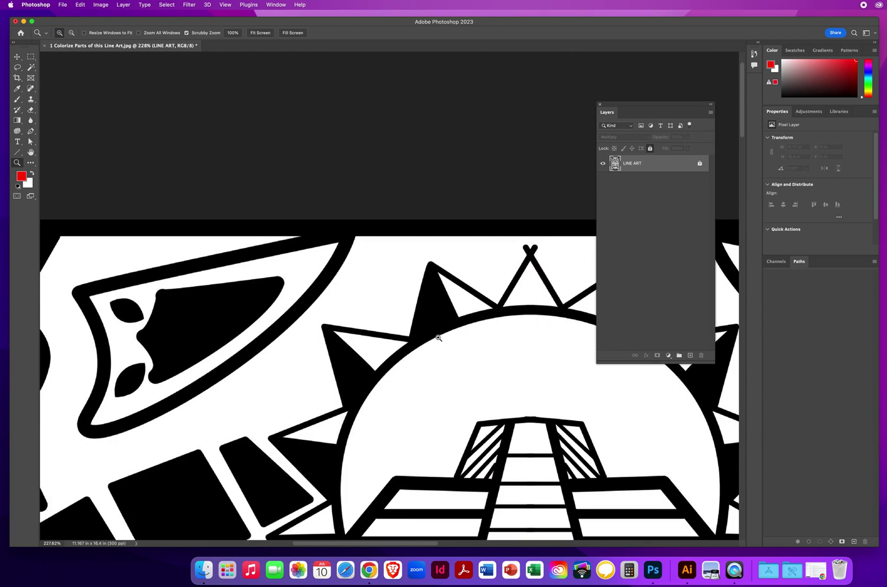
left_click_drag(437, 337, 552, 323)
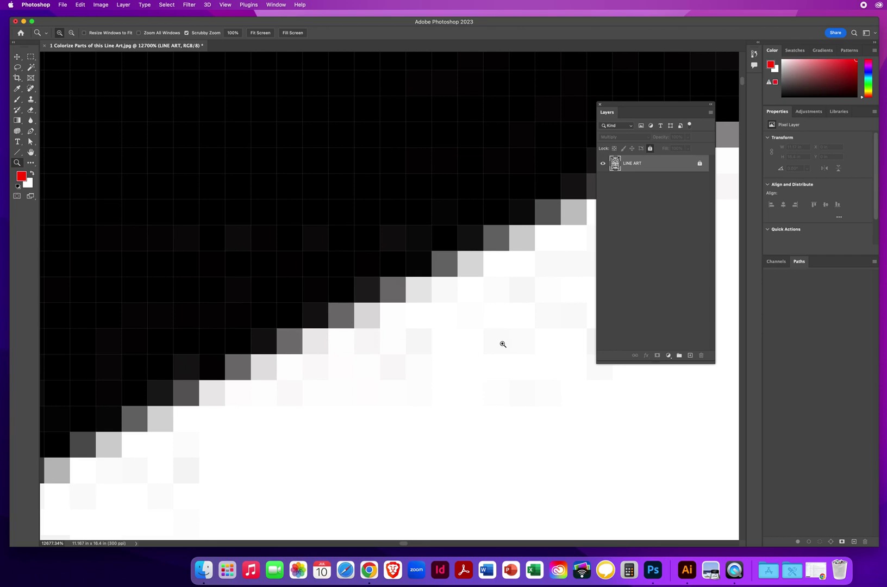
left_click_drag(501, 343, 280, 260)
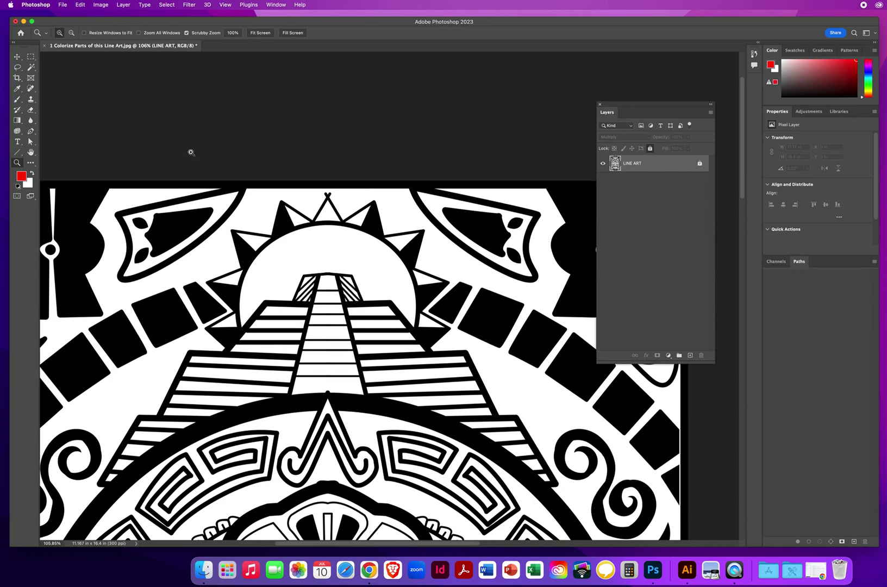
- Select the white area of the sun behind the pyramid and the white triangles of its rays with the Magic Wand
left_click(30, 67)
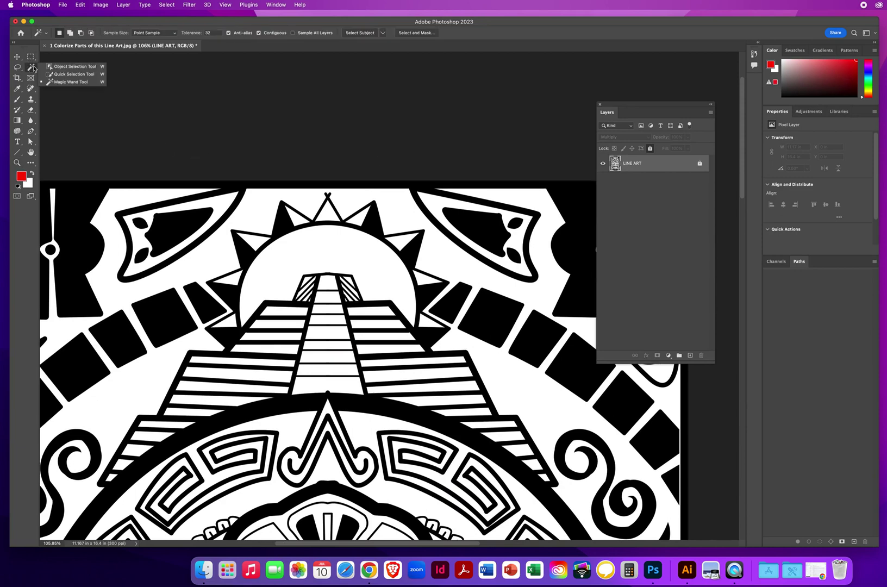
left_click(62, 82)
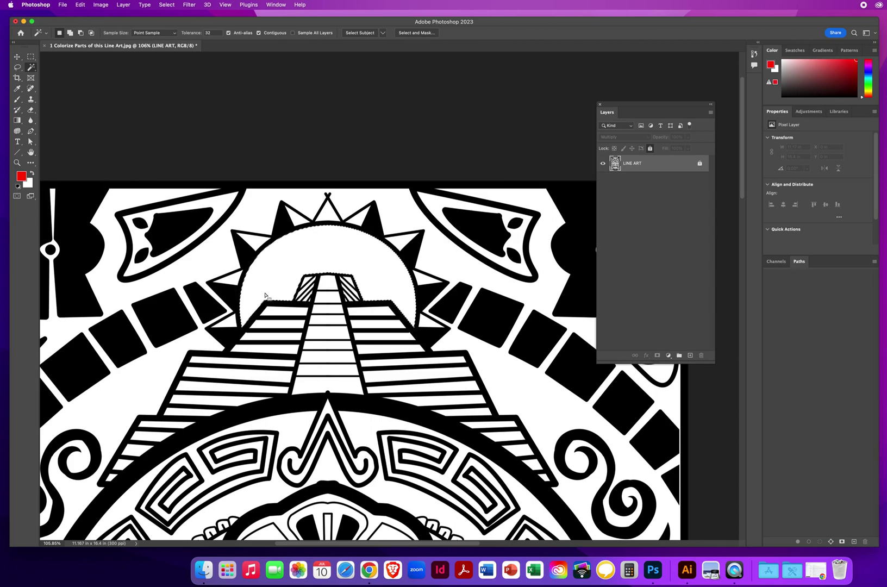
key("shift")
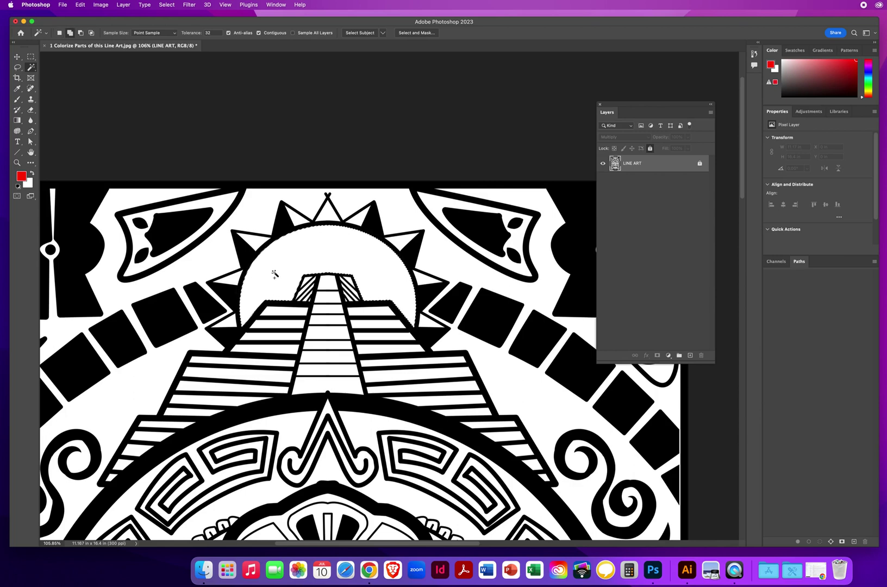
left_click(231, 280, "shift")
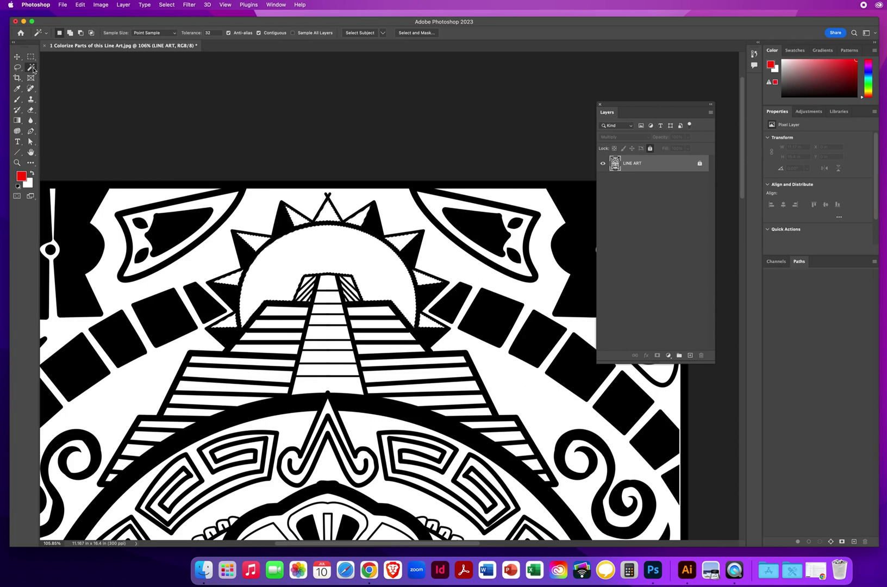
- Expand the selection of the sun and its rays by 1 pixel so it reaches past the gray edge pixels into the black outline
left_click(16, 163)
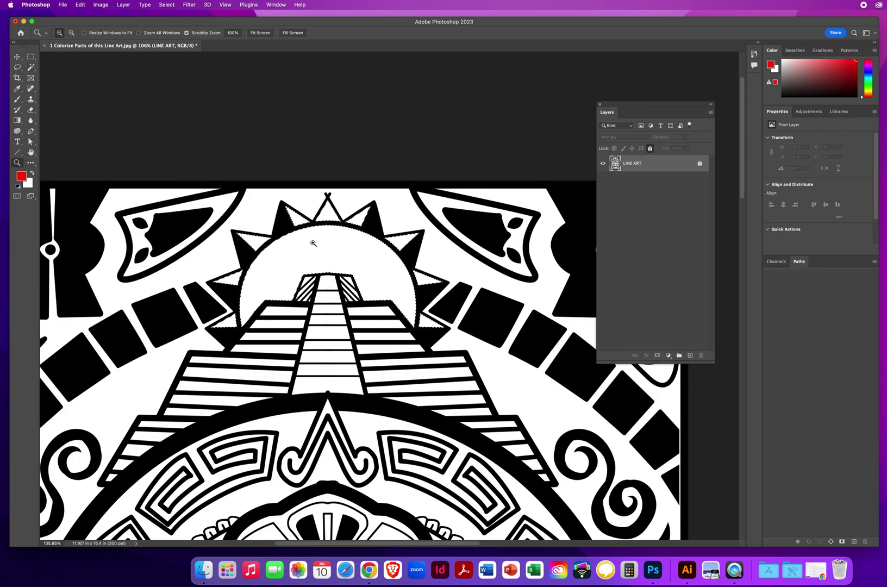
left_click_drag(306, 231, 456, 501)
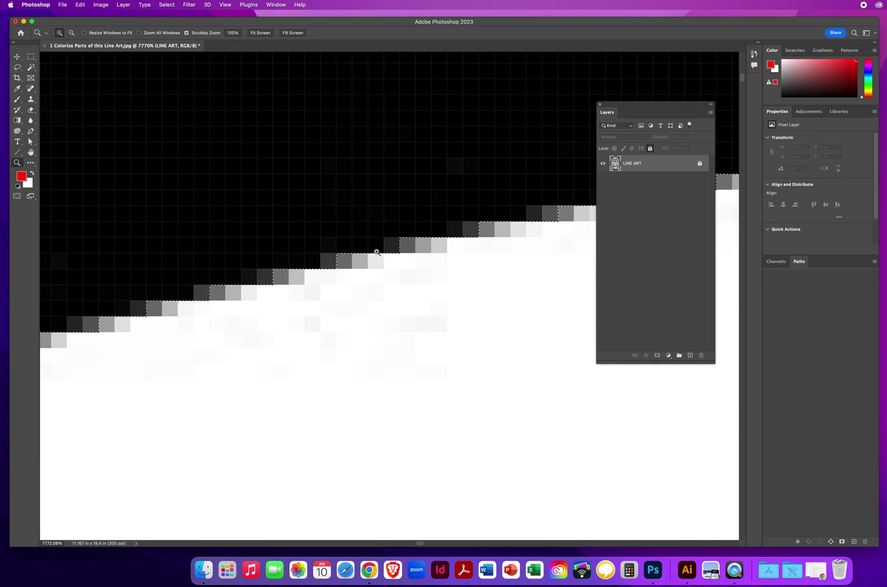
left_click_drag(355, 306, 350, 283)
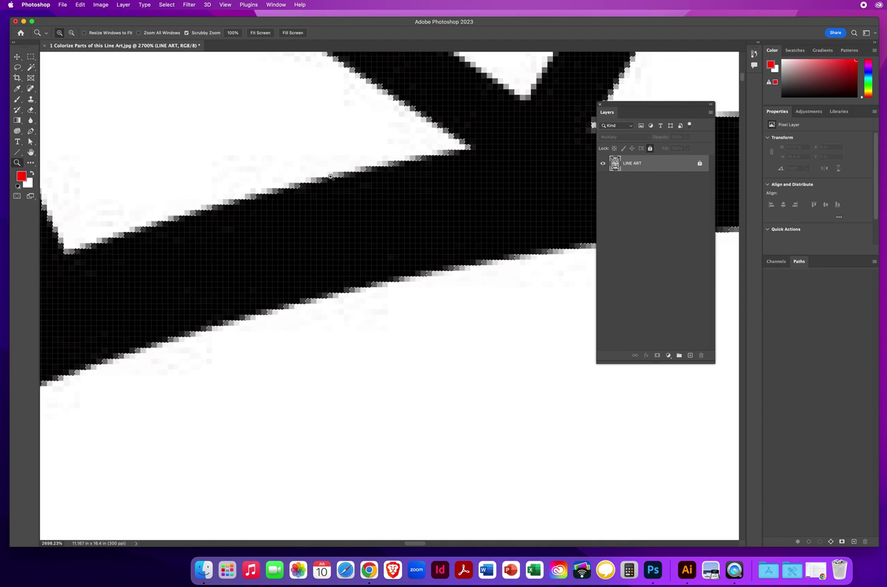
left_click_drag(349, 233, 264, 201)
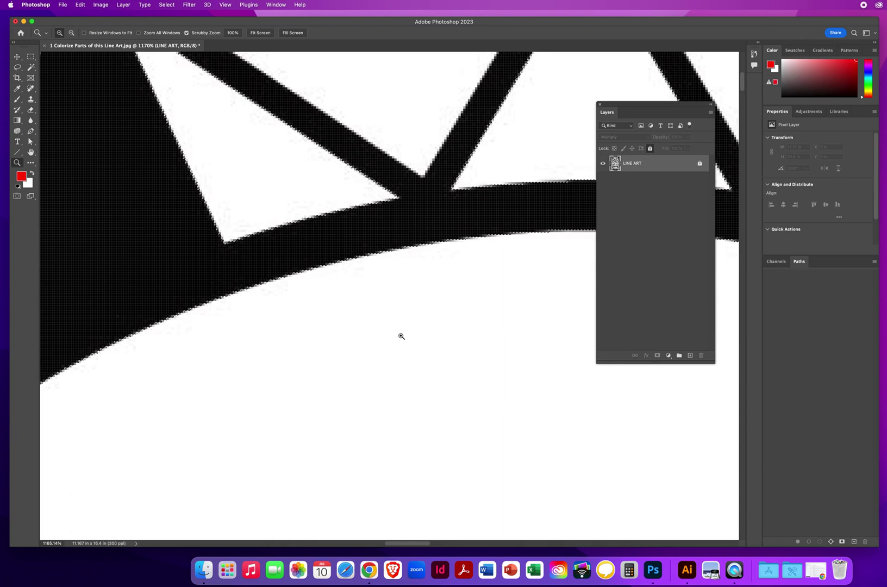
left_click_drag(291, 224, 247, 218)
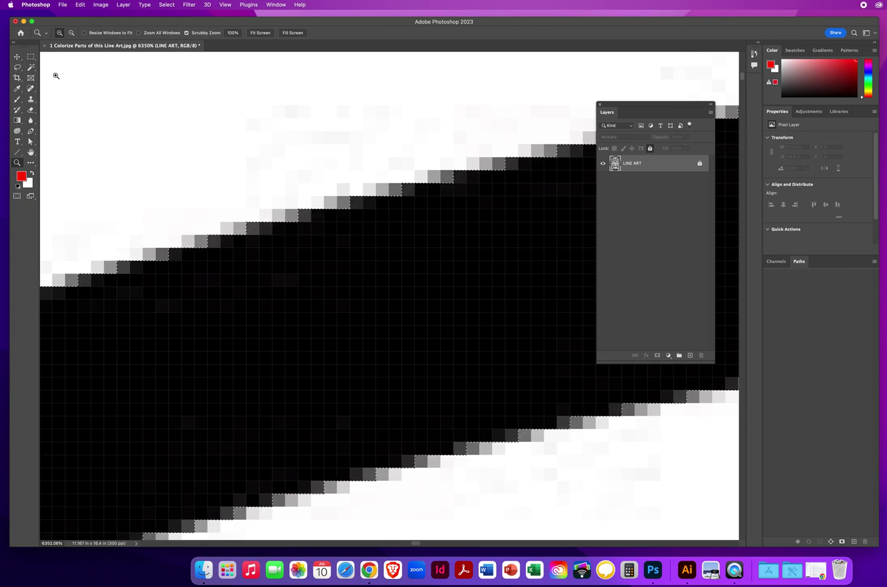
left_click(30, 67)
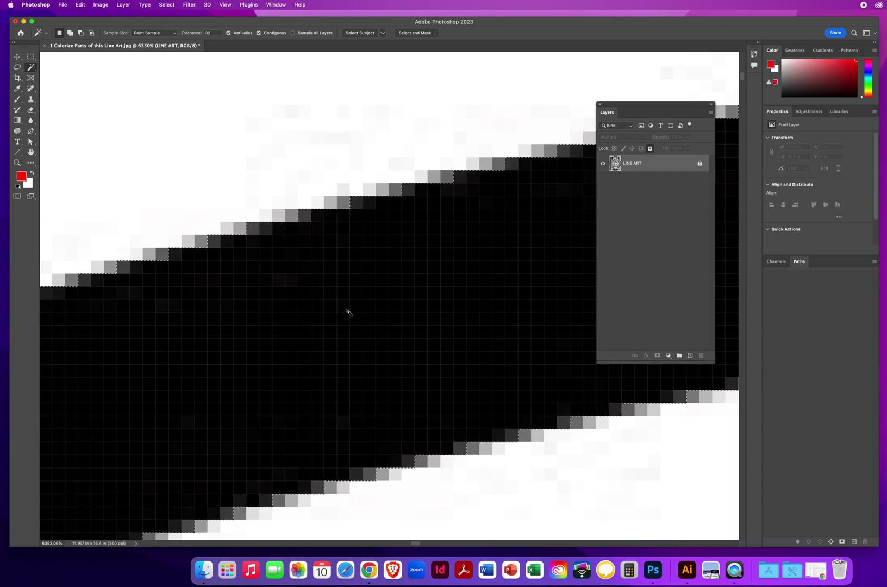
left_click(167, 5)
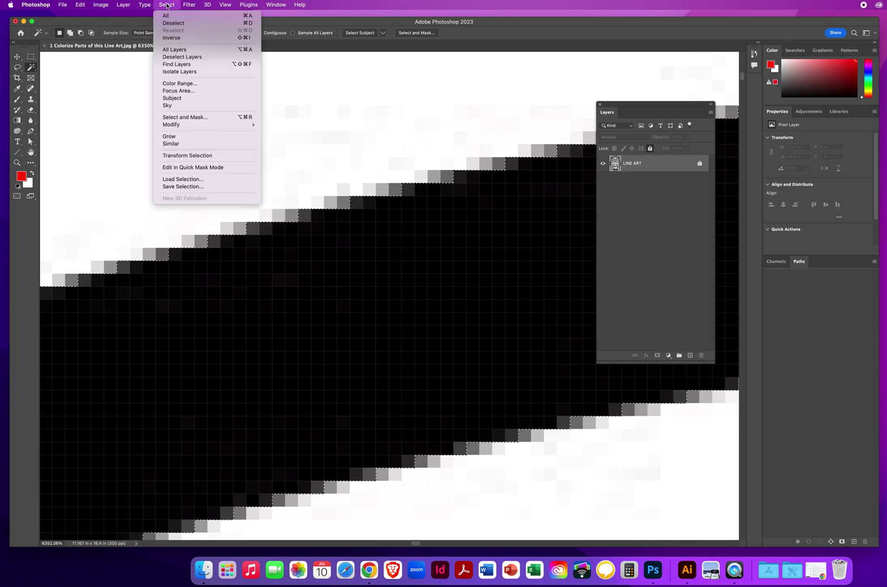
mouse_move(171, 127)
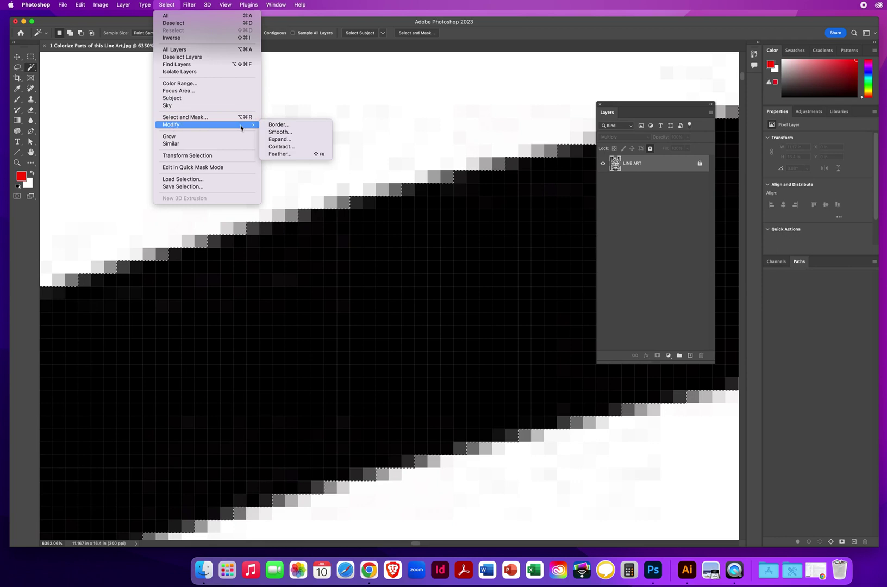
left_click(277, 140)
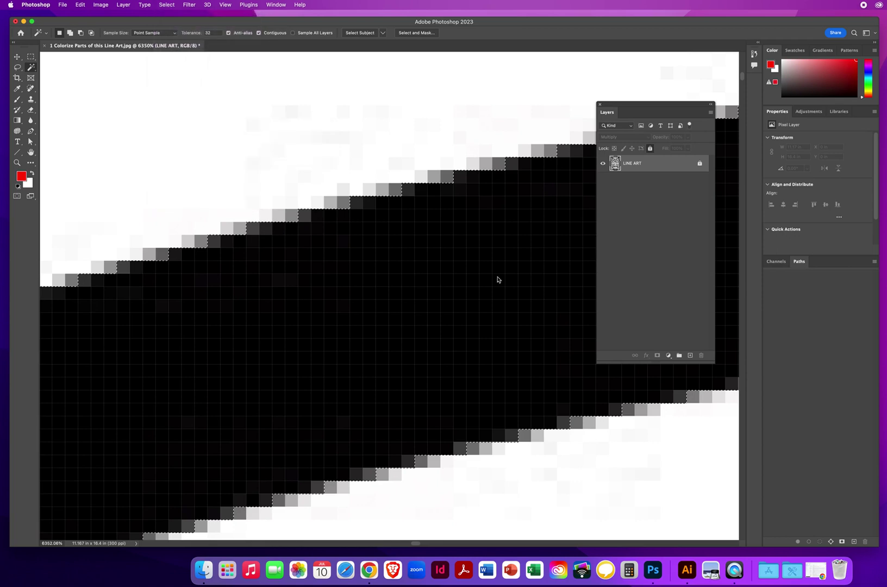
left_click_drag(578, 244, 372, 238)
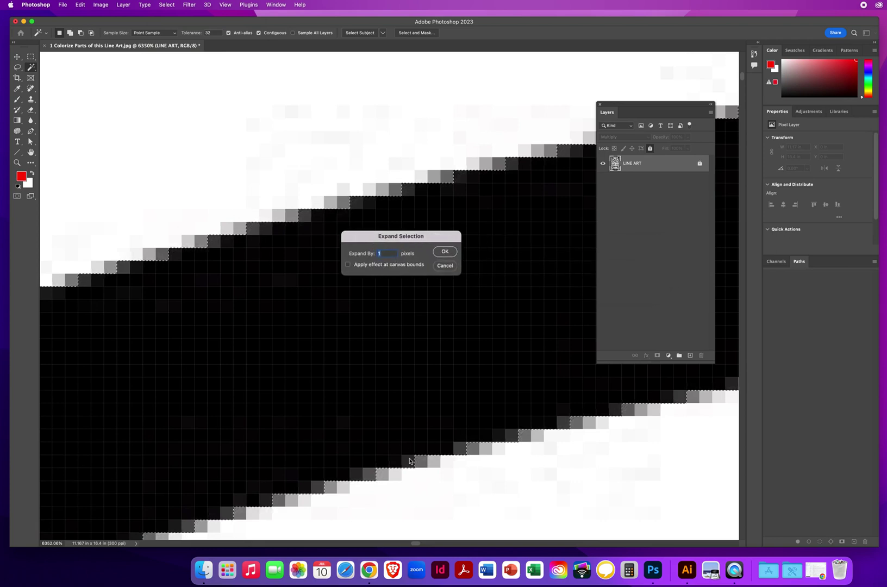
left_click(445, 254)
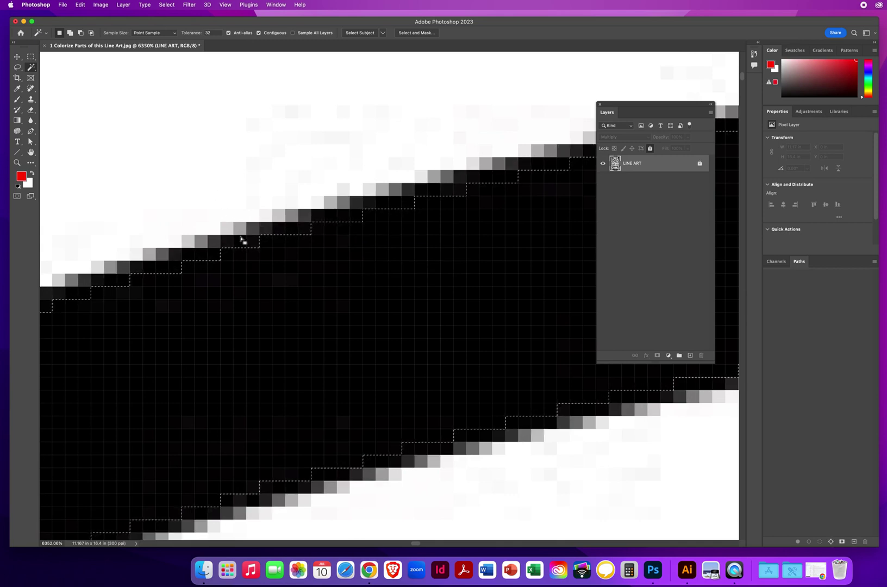
- Review the expanded selection around the whole sun and its rays, and return to the Magic Wand tool
left_click(17, 162)
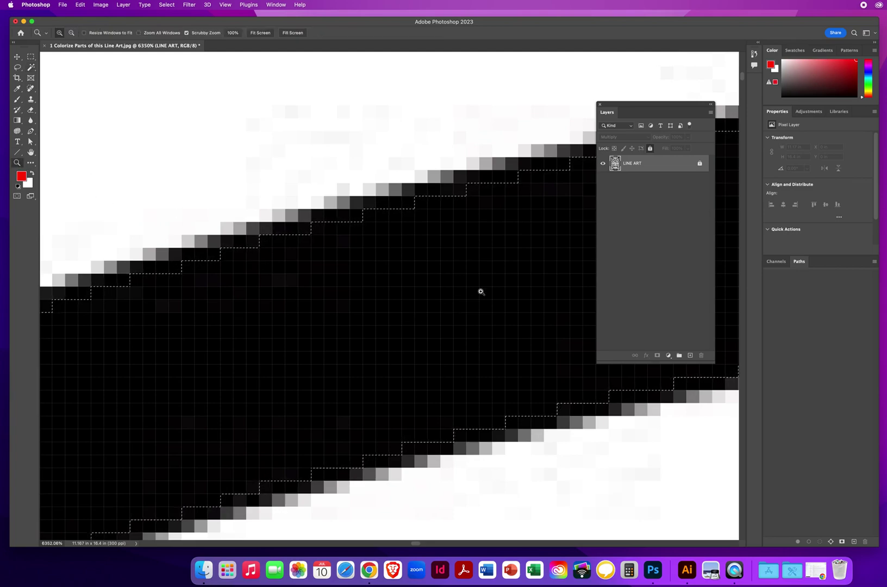
left_click_drag(481, 292, 356, 283)
left_click_drag(514, 323, 340, 234)
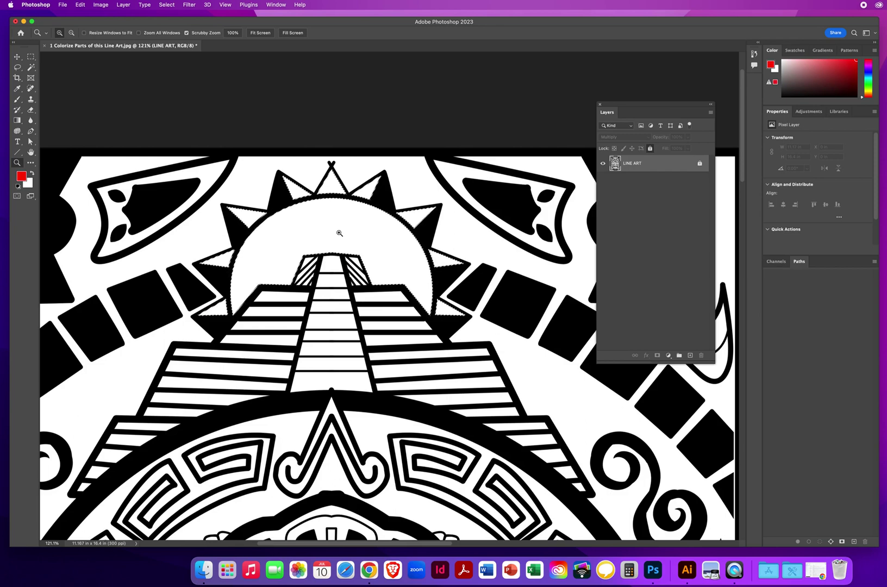
left_click(32, 67)
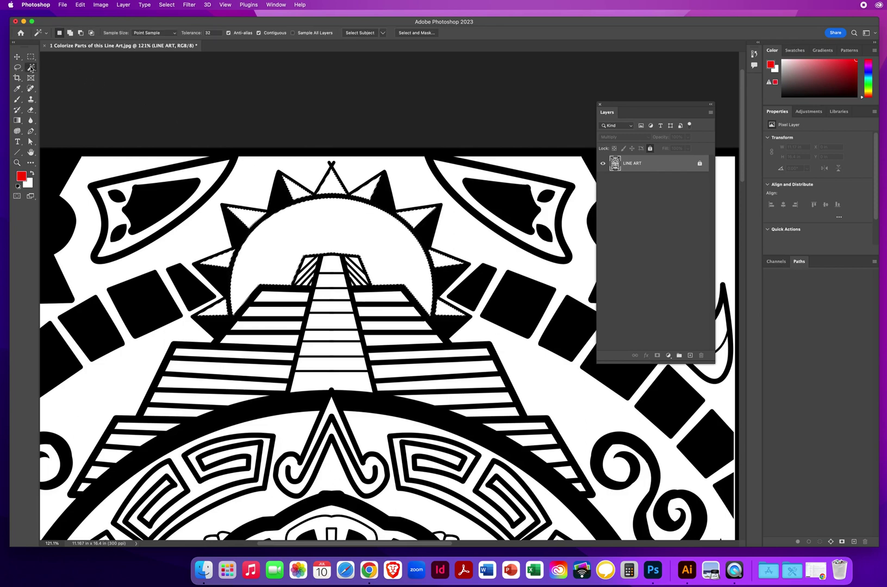